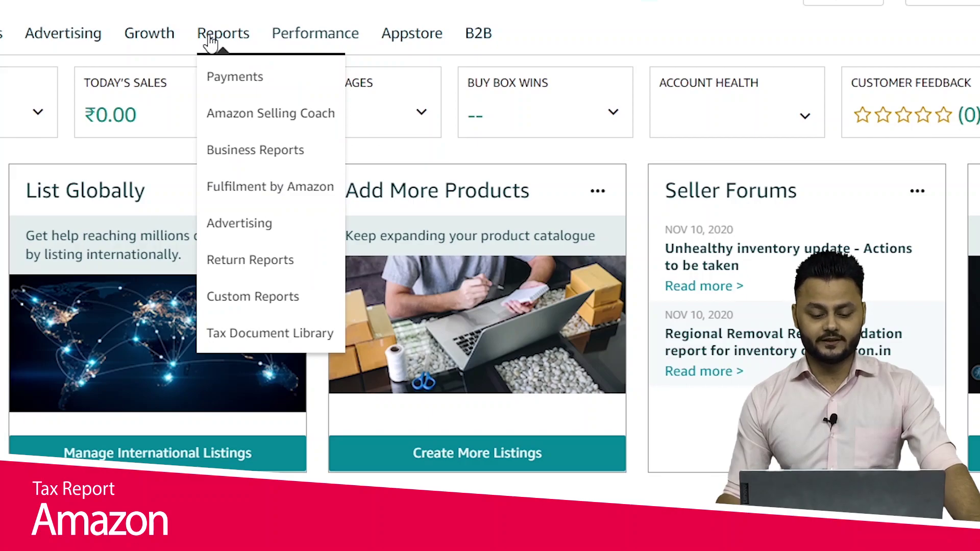
Step: Open the Tax Document Library from the seller reports and go to its Merchant Tax Report page
{"action": "left_click", "coordinate": [250, 338]}
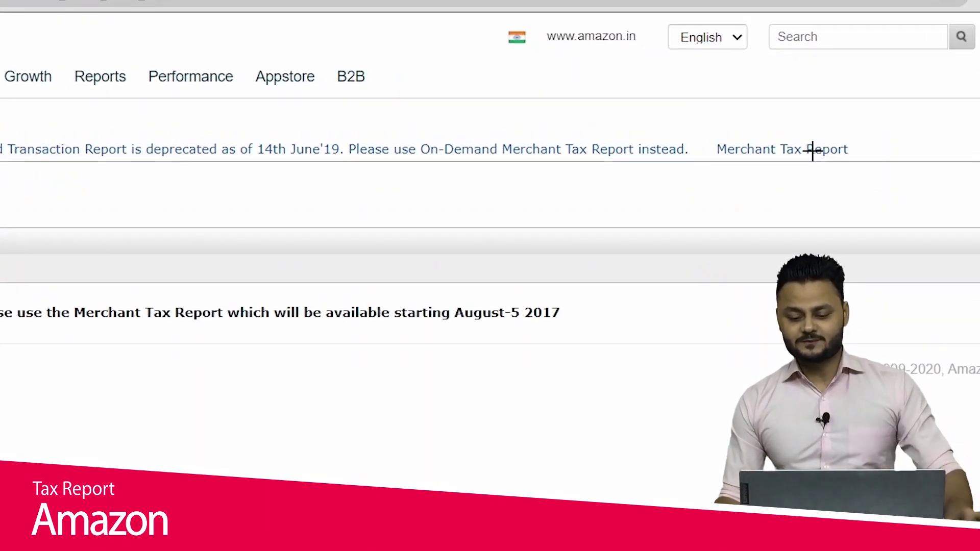
{"action": "mouse_move", "coordinate": [768, 128]}
{"action": "left_mouse_down"}
{"action": "mouse_move", "coordinate": [740, 128]}
{"action": "mouse_move", "coordinate": [701, 184]}
{"action": "mouse_move", "coordinate": [890, 120]}
{"action": "mouse_move", "coordinate": [735, 129]}
{"action": "left_mouse_up"}
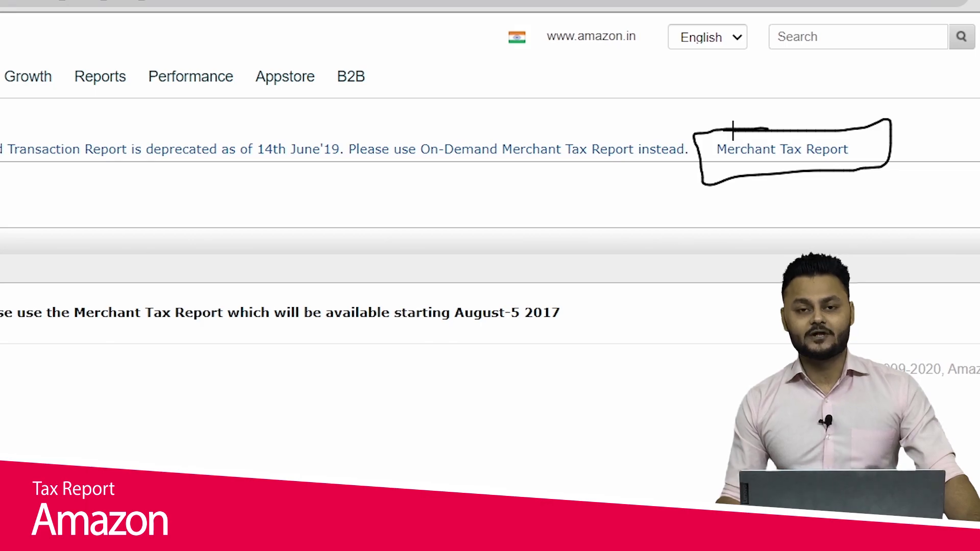
{"action": "key", "text": "Escape"}
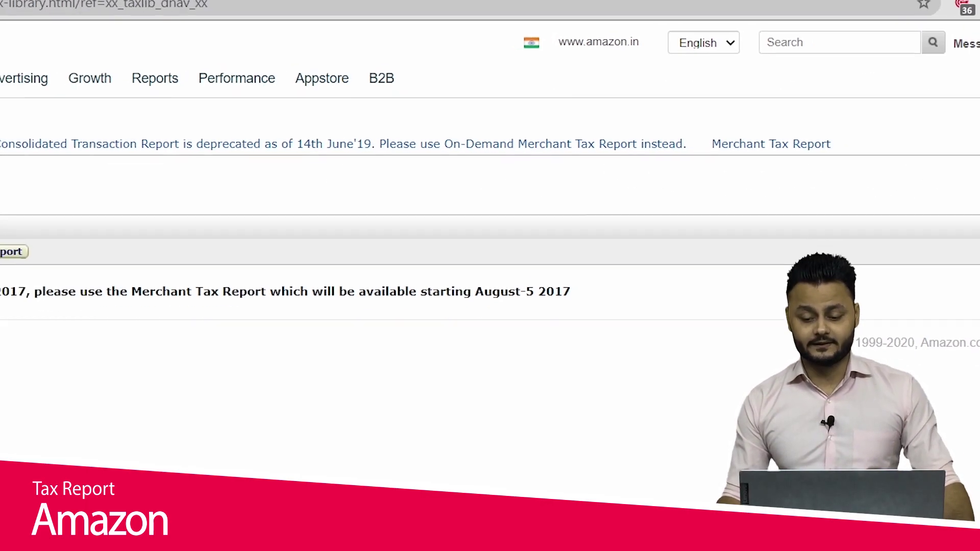
{"action": "left_click", "coordinate": [749, 143]}
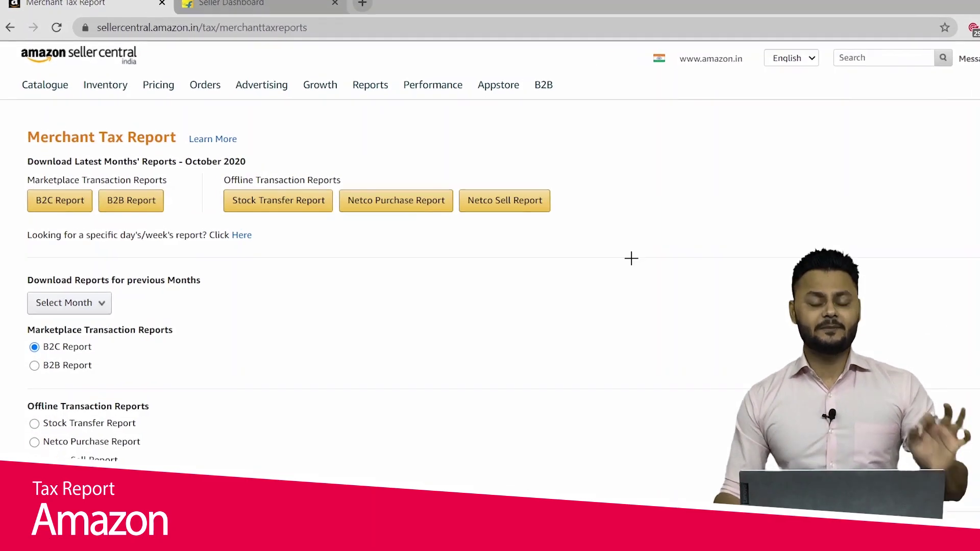
Step: Outline the October 2020 download section, highlight its title and month, and mark the B2C and B2B reports
{"action": "mouse_move", "coordinate": [82, 125]}
{"action": "left_mouse_down"}
{"action": "mouse_move", "coordinate": [24, 126]}
{"action": "mouse_move", "coordinate": [10, 173]}
{"action": "mouse_move", "coordinate": [10, 266]}
{"action": "mouse_move", "coordinate": [166, 284]}
{"action": "mouse_move", "coordinate": [599, 291]}
{"action": "mouse_move", "coordinate": [671, 142]}
{"action": "mouse_move", "coordinate": [86, 126]}
{"action": "left_mouse_up"}
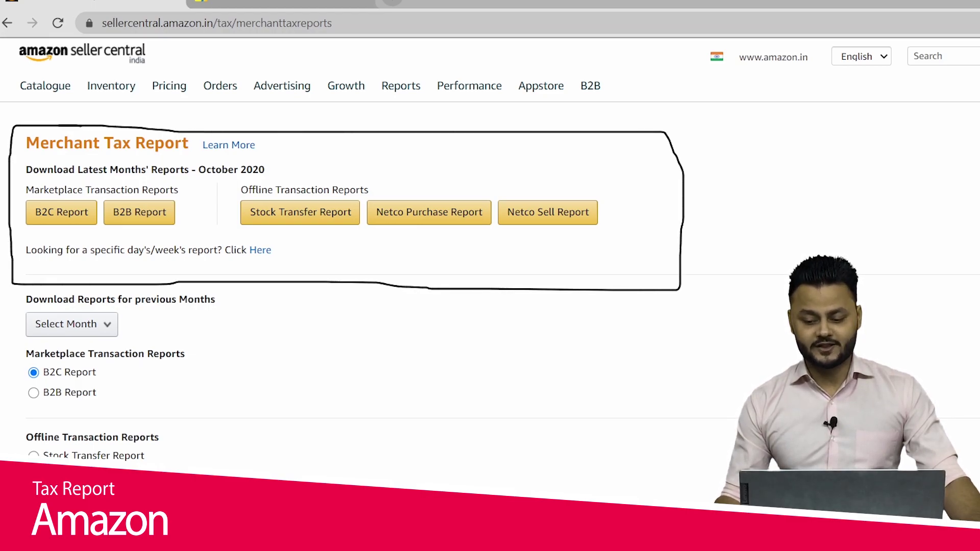
{"action": "left_click_drag", "start_coordinate": [16, 144], "coordinate": [280, 141]}
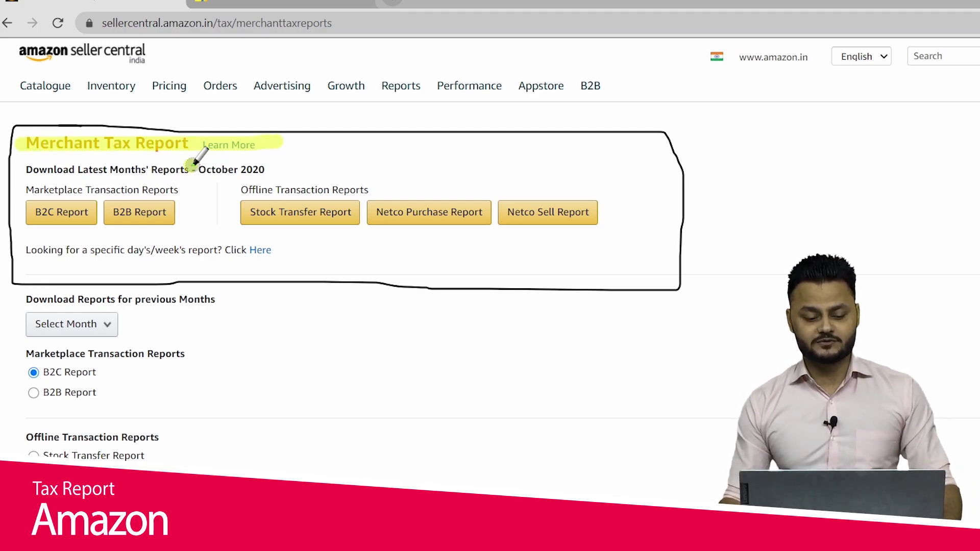
{"action": "left_click_drag", "start_coordinate": [192, 169], "coordinate": [270, 170]}
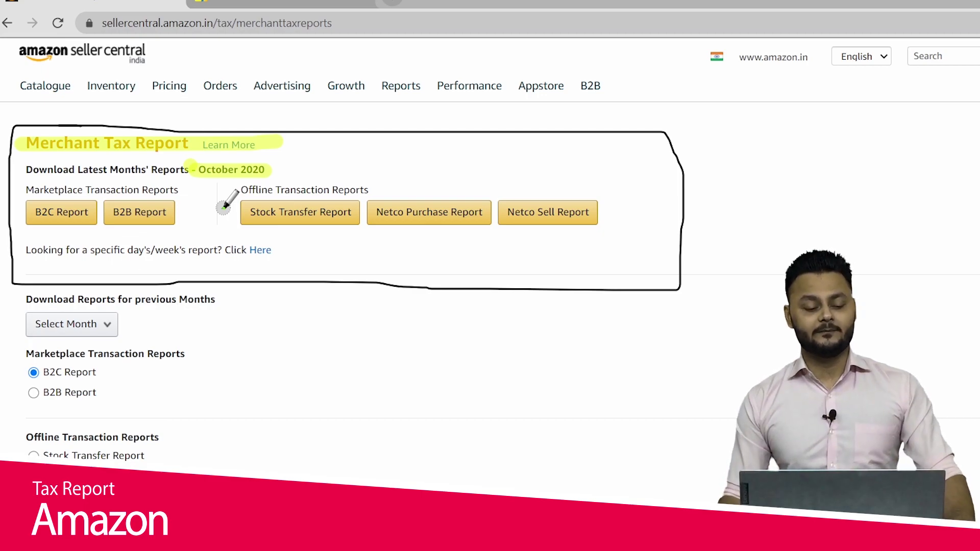
{"action": "left_click_drag", "start_coordinate": [32, 211], "coordinate": [166, 211]}
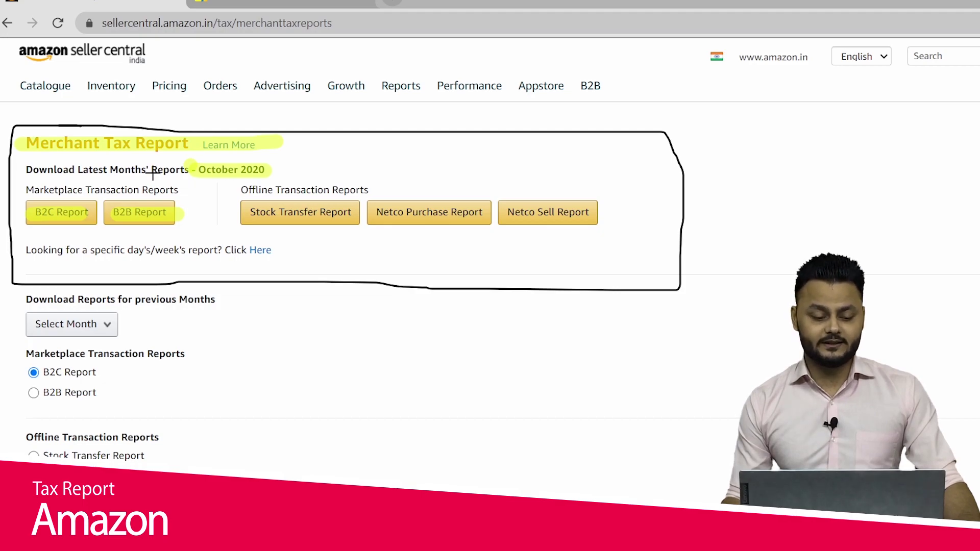
{"action": "mouse_move", "coordinate": [153, 193]}
{"action": "left_mouse_down"}
{"action": "mouse_move", "coordinate": [102, 230]}
{"action": "mouse_move", "coordinate": [160, 185]}
{"action": "left_mouse_up"}
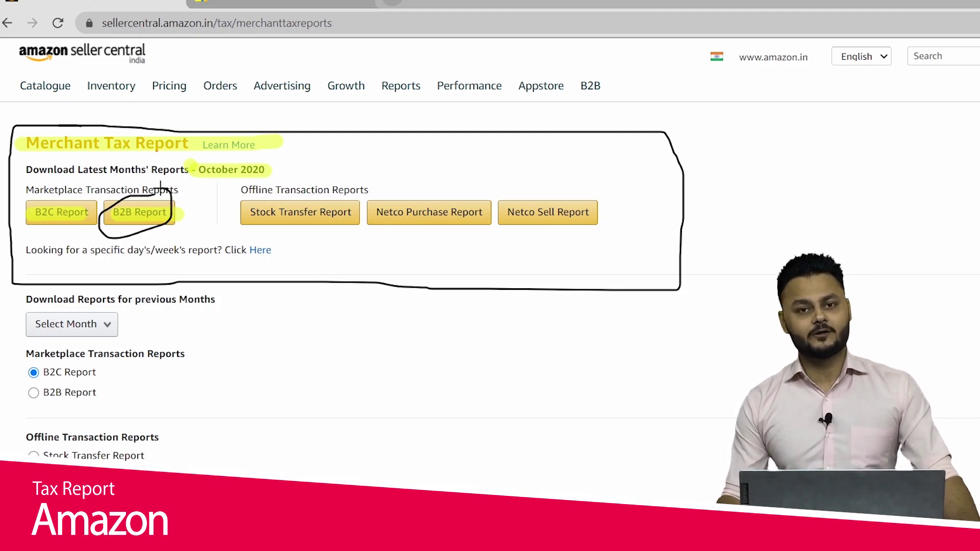
{"action": "mouse_move", "coordinate": [67, 193]}
{"action": "left_mouse_down"}
{"action": "mouse_move", "coordinate": [35, 234]}
{"action": "mouse_move", "coordinate": [62, 196]}
{"action": "left_mouse_up"}
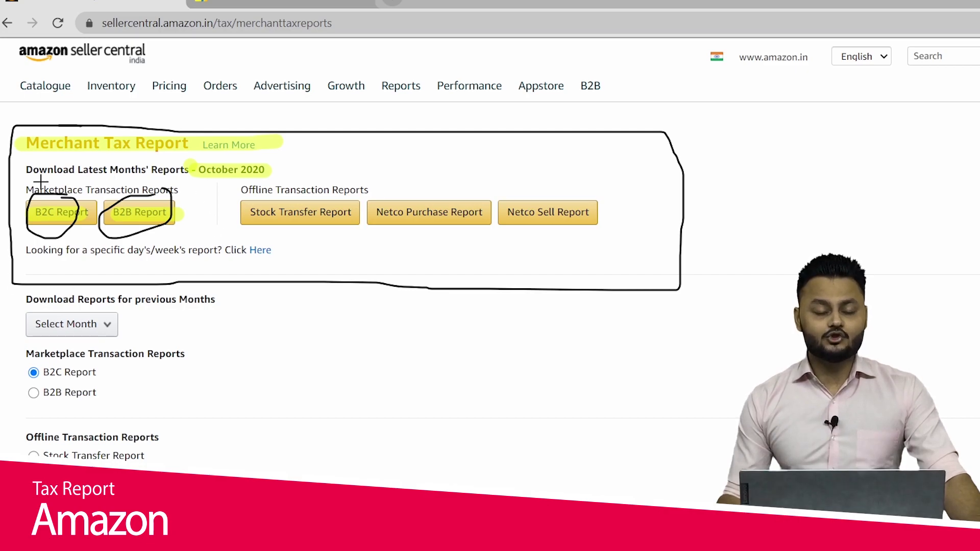
{"action": "mouse_move", "coordinate": [46, 245]}
{"action": "left_mouse_down"}
{"action": "mouse_move", "coordinate": [82, 153]}
{"action": "mouse_move", "coordinate": [366, 149]}
{"action": "mouse_move", "coordinate": [562, 299]}
{"action": "mouse_move", "coordinate": [608, 197]}
{"action": "left_mouse_up"}
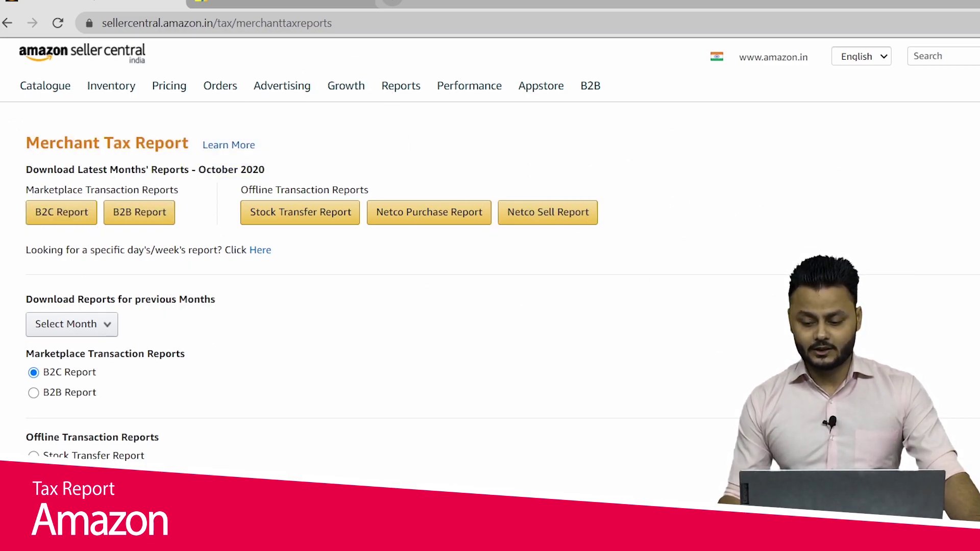
Step: Request the October 2020 B2B report, and save the B2C report to the Desktop as b2cReport_October_2020
{"action": "left_click", "coordinate": [154, 214]}
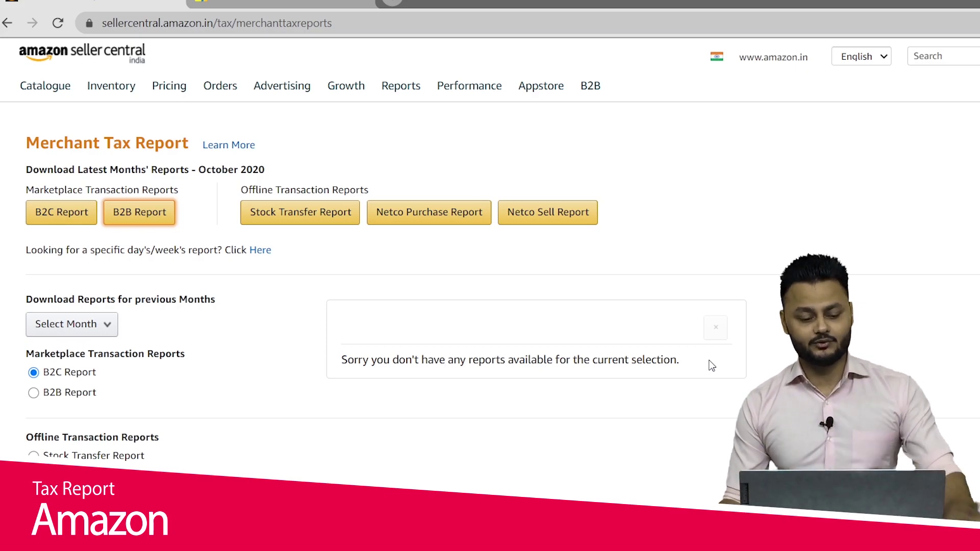
{"action": "left_click", "coordinate": [66, 220]}
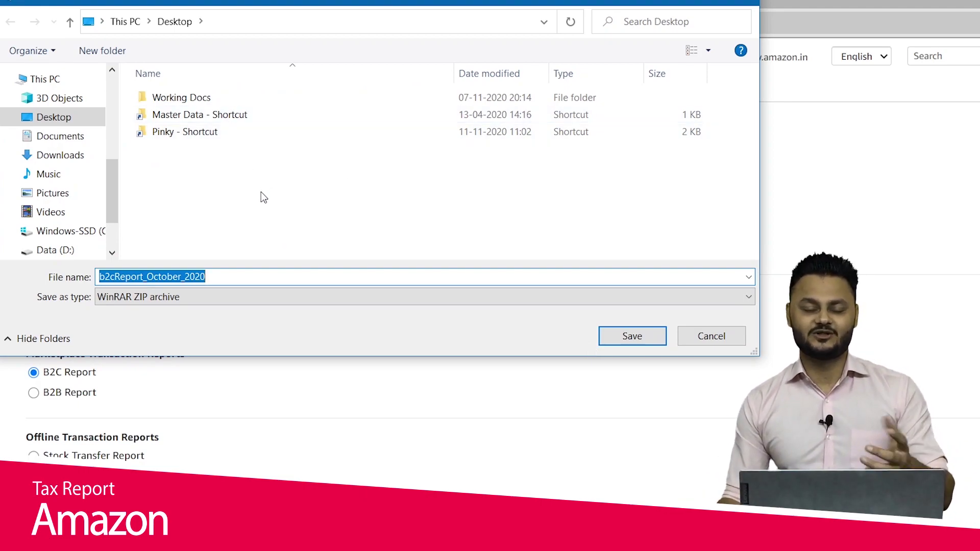
{"action": "left_click", "coordinate": [618, 340]}
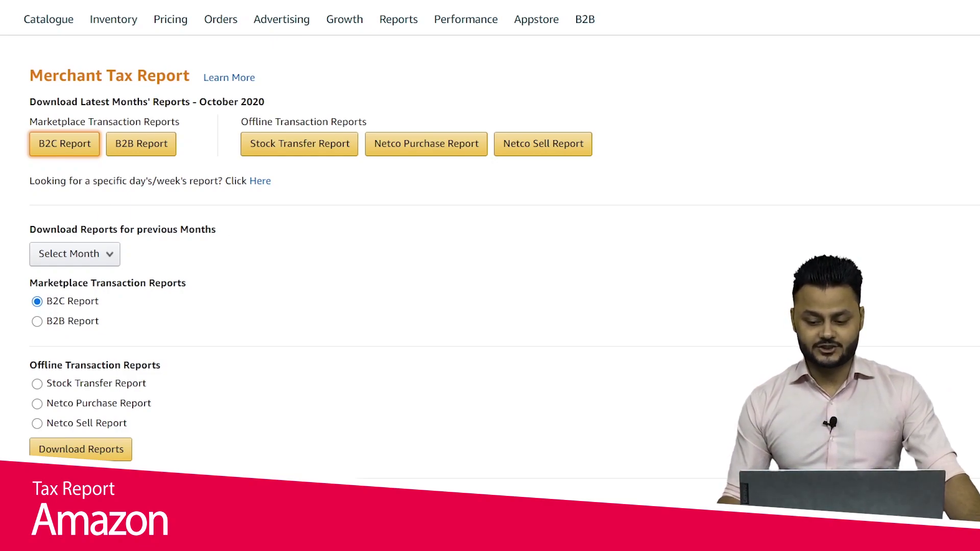
Step: Outline the section for previous months' reports, look through the selectable months without choosing one, and erase the outline
{"action": "mouse_move", "coordinate": [20, 209]}
{"action": "left_mouse_down"}
{"action": "mouse_move", "coordinate": [293, 241]}
{"action": "mouse_move", "coordinate": [291, 317]}
{"action": "mouse_move", "coordinate": [125, 349]}
{"action": "mouse_move", "coordinate": [0, 349]}
{"action": "mouse_move", "coordinate": [64, 203]}
{"action": "left_mouse_up"}
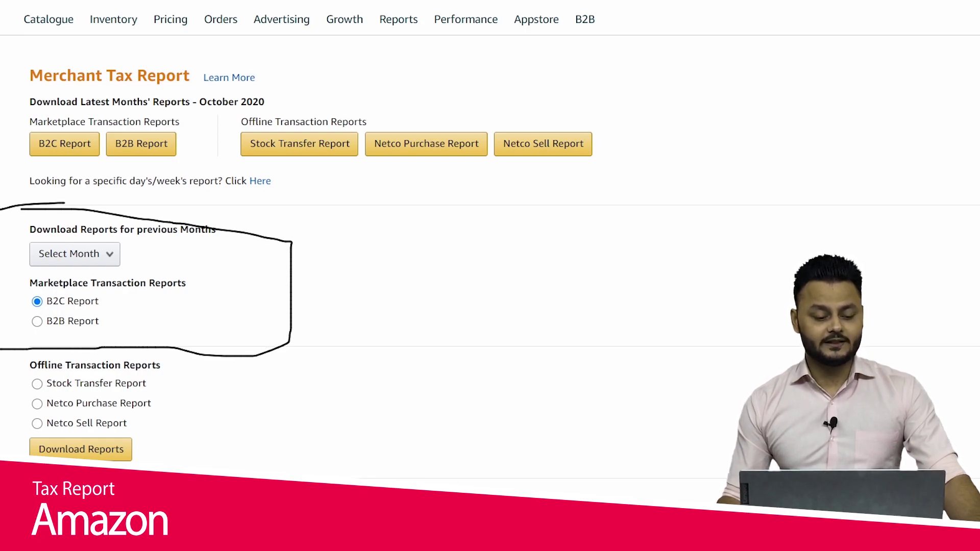
{"action": "left_click", "coordinate": [105, 256]}
{"action": "scroll", "coordinate": [128, 357], "scroll_direction": "down", "scroll_amount": 3}
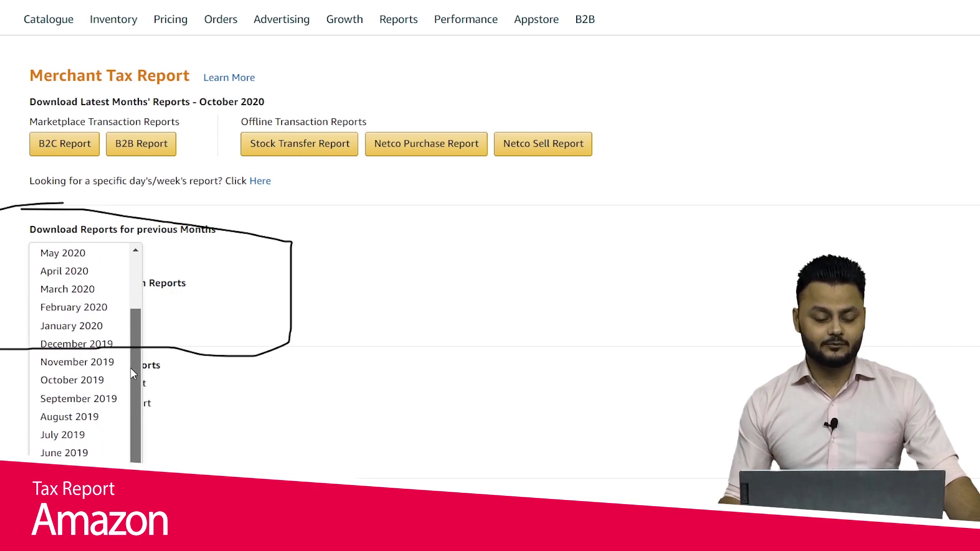
{"action": "scroll", "coordinate": [118, 439], "scroll_direction": "up", "scroll_amount": 4}
{"action": "left_click", "coordinate": [623, 437]}
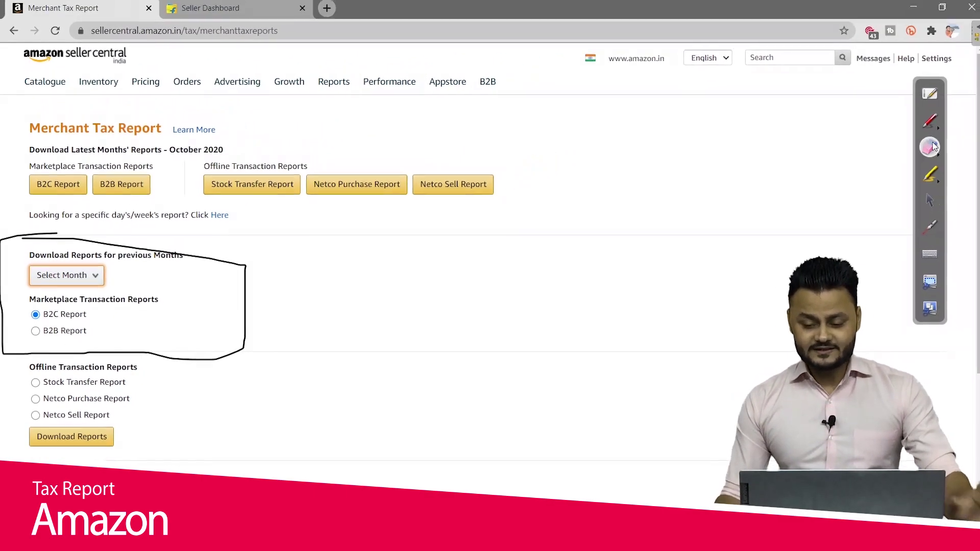
{"action": "left_click", "coordinate": [932, 147]}
{"action": "mouse_move", "coordinate": [366, 278]}
{"action": "left_mouse_down"}
{"action": "mouse_move", "coordinate": [20, 245]}
{"action": "mouse_move", "coordinate": [192, 313]}
{"action": "mouse_move", "coordinate": [115, 349]}
{"action": "mouse_move", "coordinate": [179, 350]}
{"action": "left_mouse_up"}
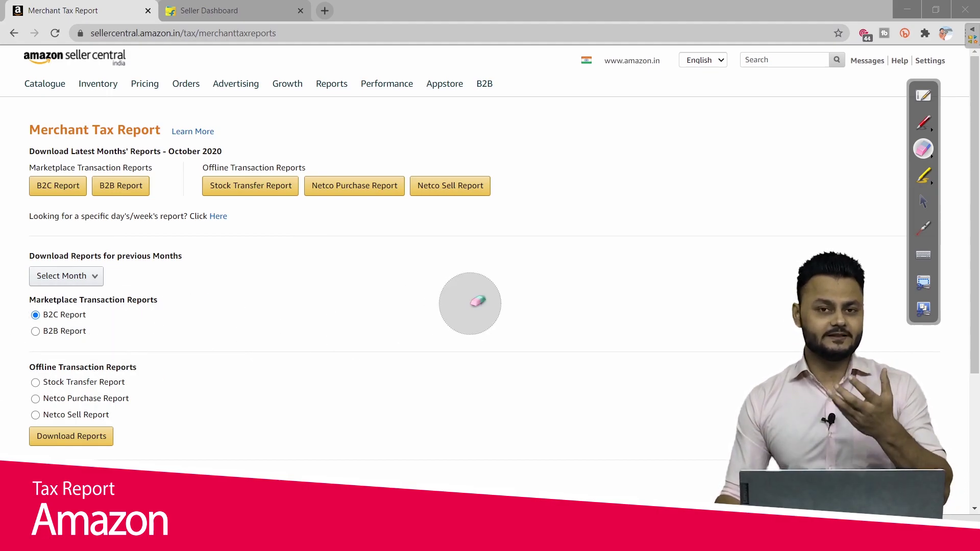
{"action": "left_click", "coordinate": [923, 201]}
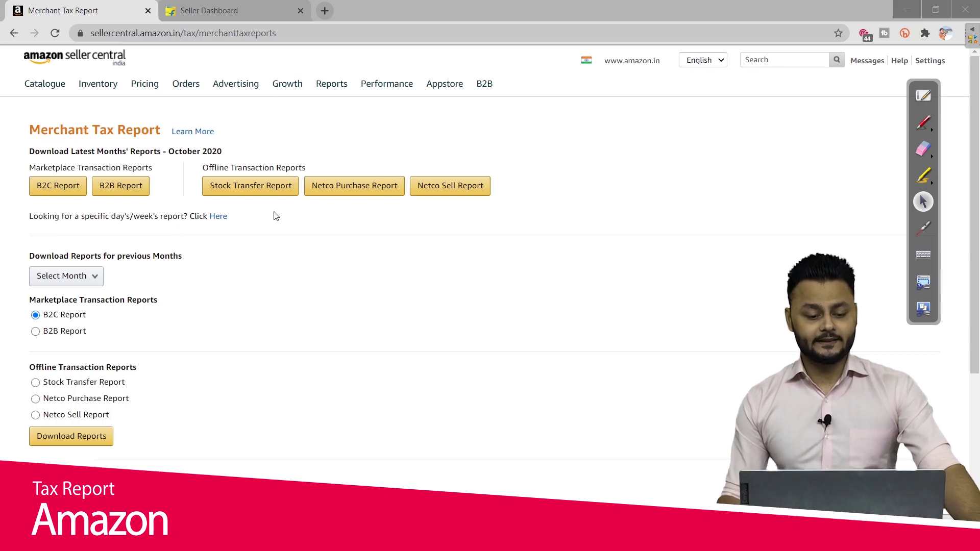
Step: Open Seller Fee Invoices in the Tax Document Library and look over the listed invoices
{"action": "mouse_move", "coordinate": [339, 88]}
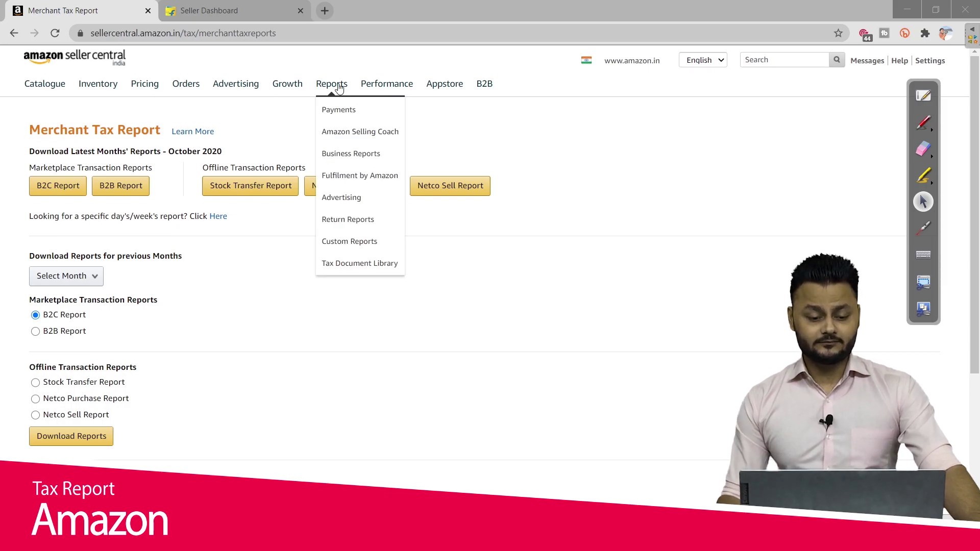
{"action": "left_click", "coordinate": [351, 263]}
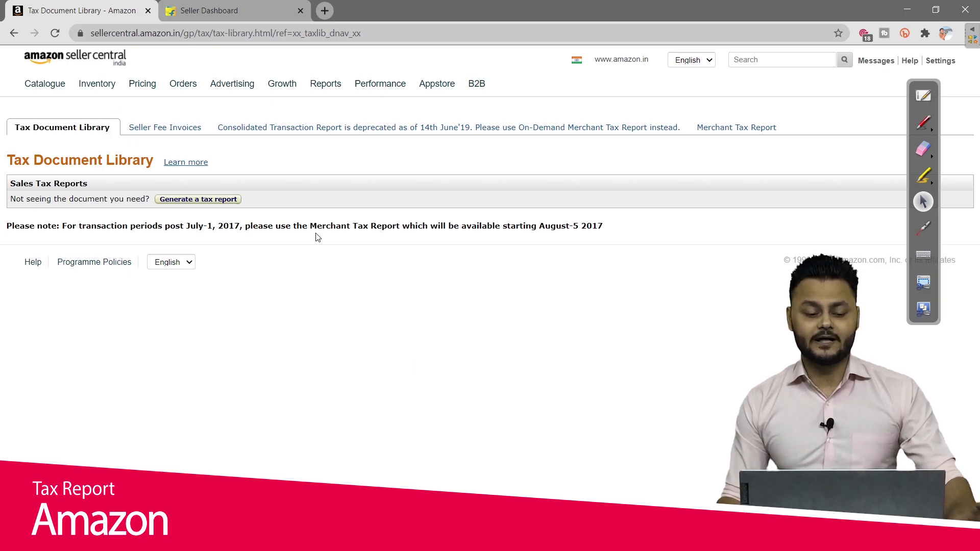
{"action": "mouse_move", "coordinate": [319, 88]}
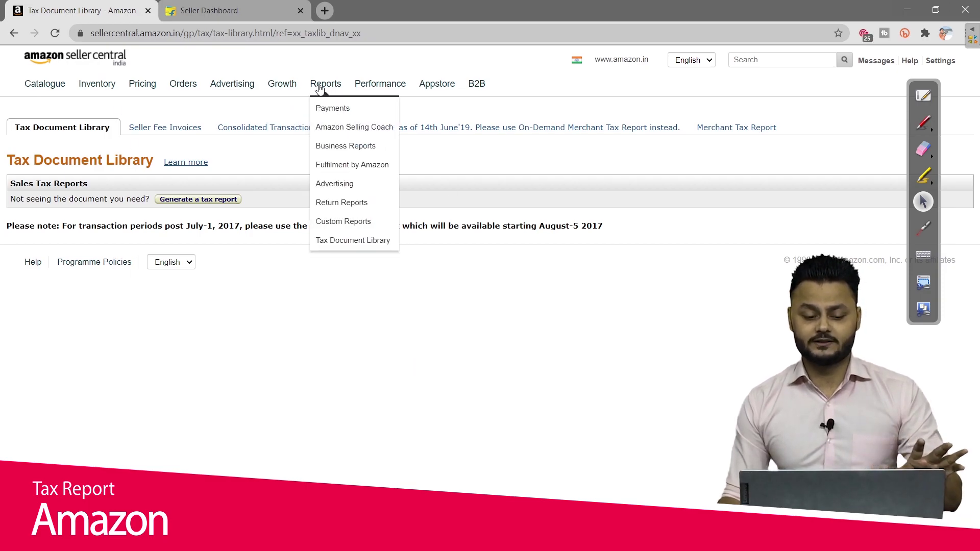
{"action": "left_click", "coordinate": [329, 241]}
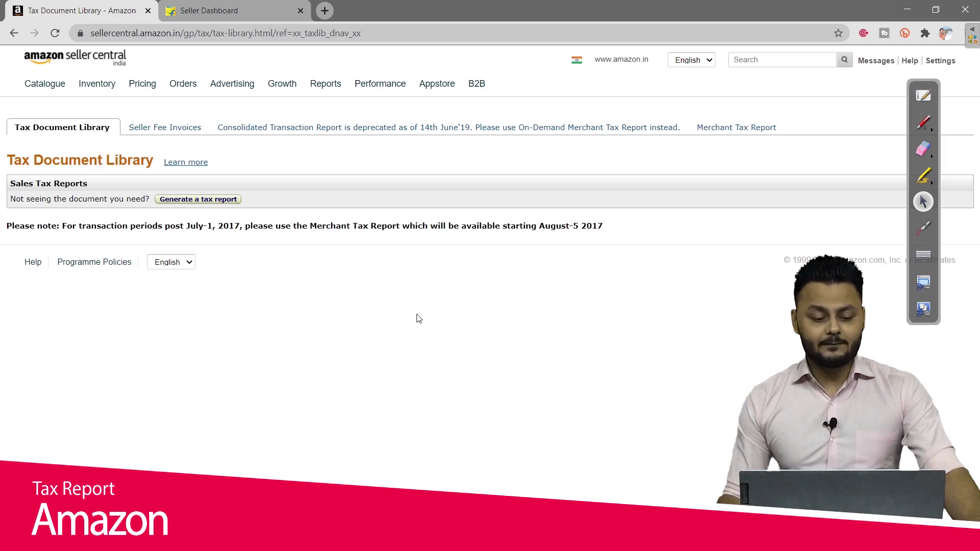
{"action": "left_click", "coordinate": [174, 128]}
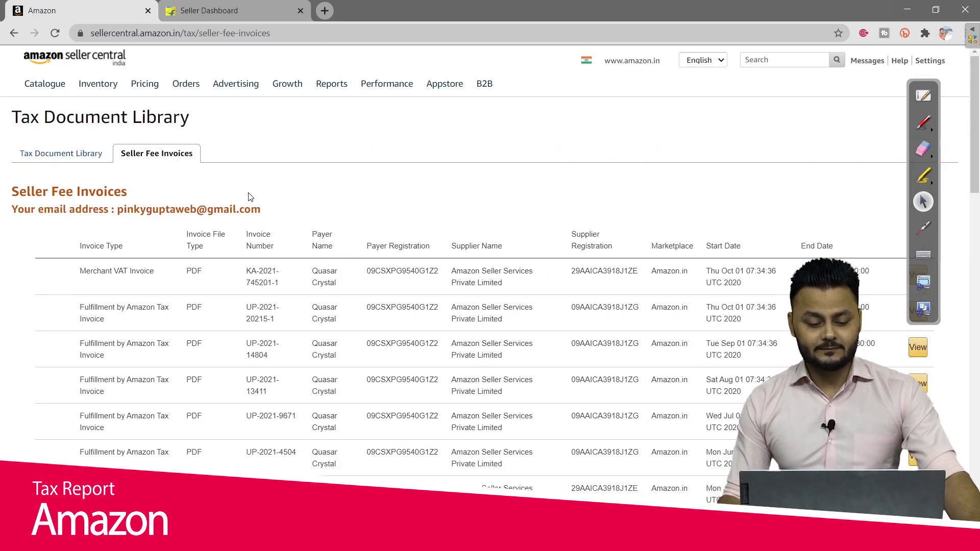
{"action": "left_click_drag", "start_coordinate": [975, 138], "coordinate": [978, 162]}
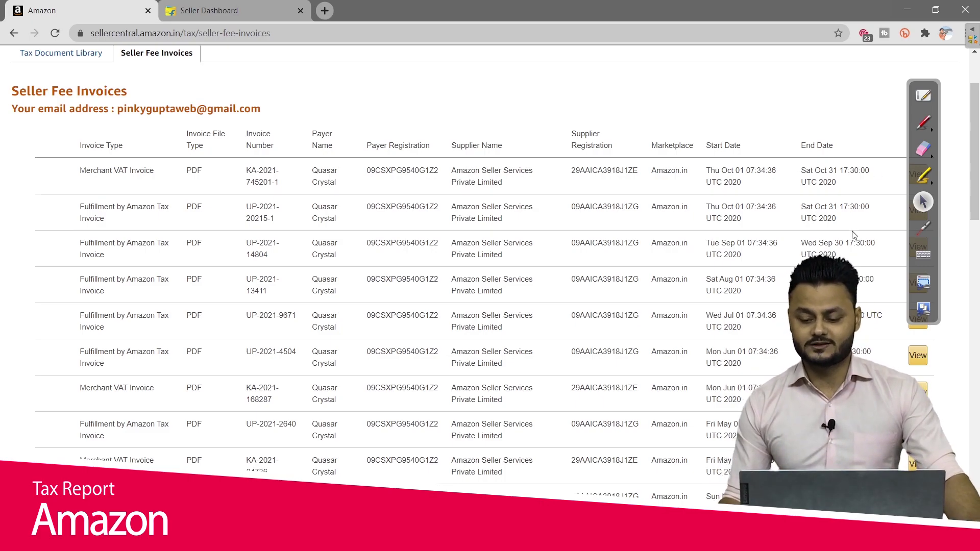
{"action": "scroll", "coordinate": [837, 219], "scroll_direction": "up", "scroll_amount": 1}
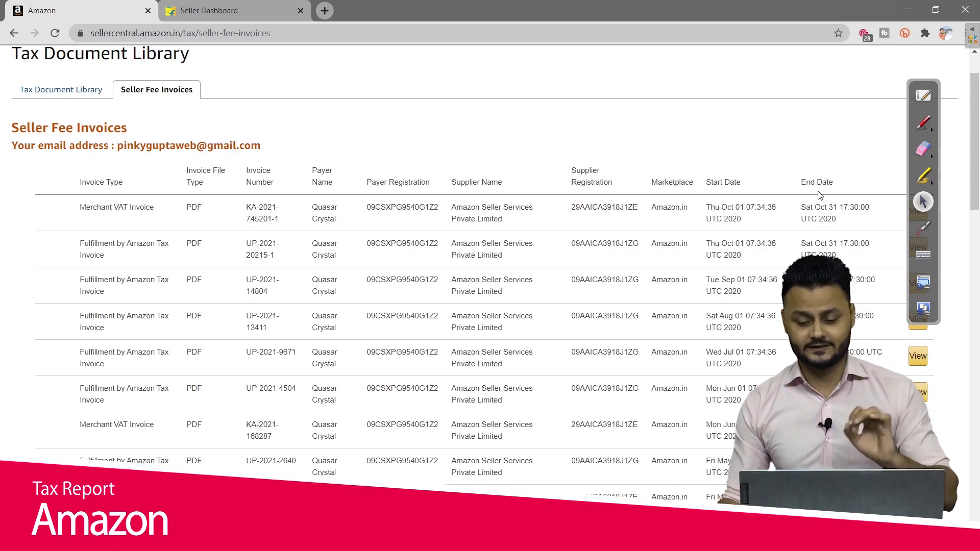
{"action": "scroll", "coordinate": [974, 173], "scroll_direction": "up", "scroll_amount": 1}
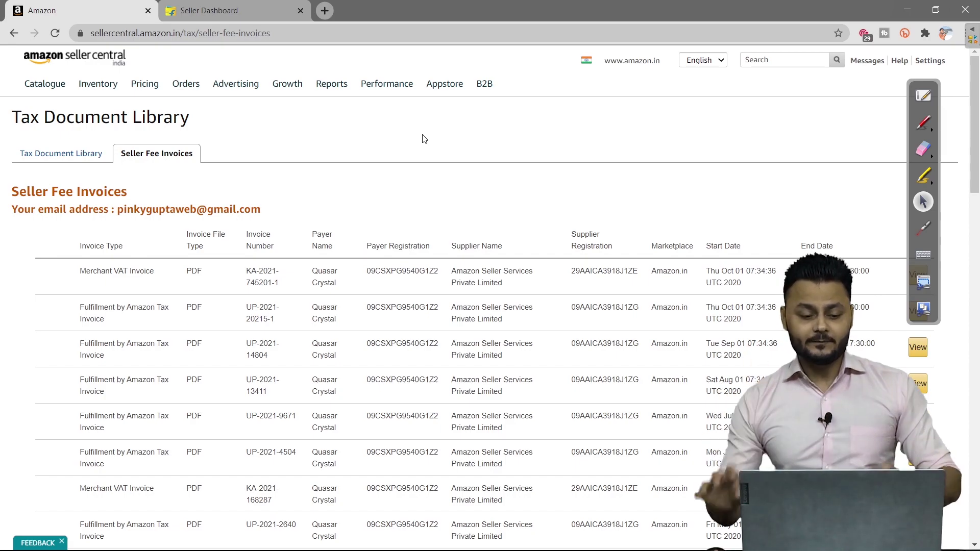
Step: Switch to the Flipkart seller dashboard and open the Tax Reports category among the Reports Centre's report types
{"action": "key", "text": "ctrl+Tab"}
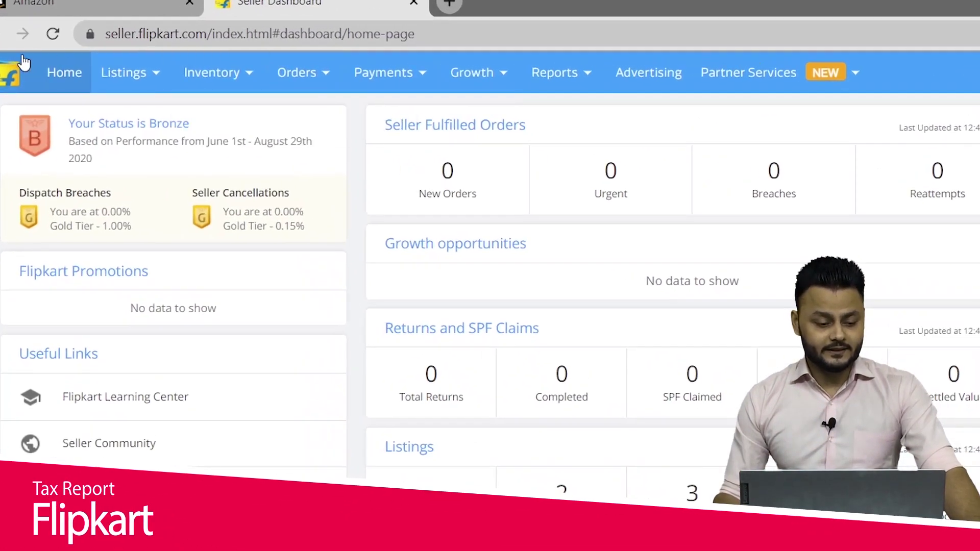
{"action": "mouse_move", "coordinate": [577, 80]}
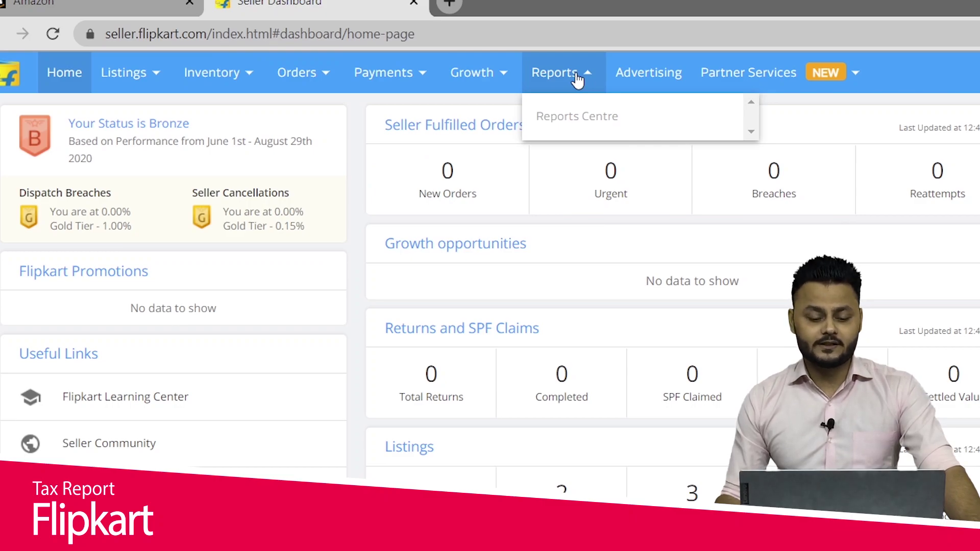
{"action": "left_click", "coordinate": [601, 123]}
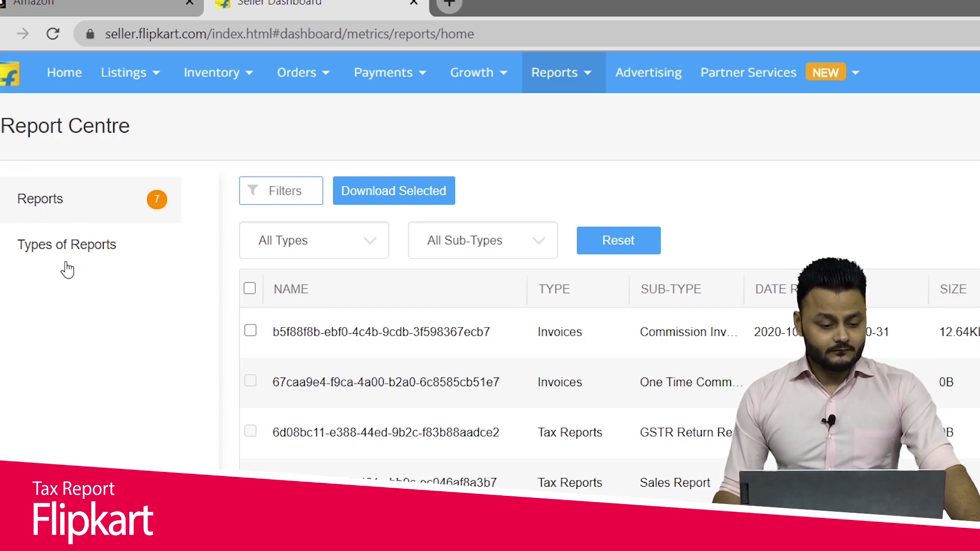
{"action": "left_click", "coordinate": [53, 247]}
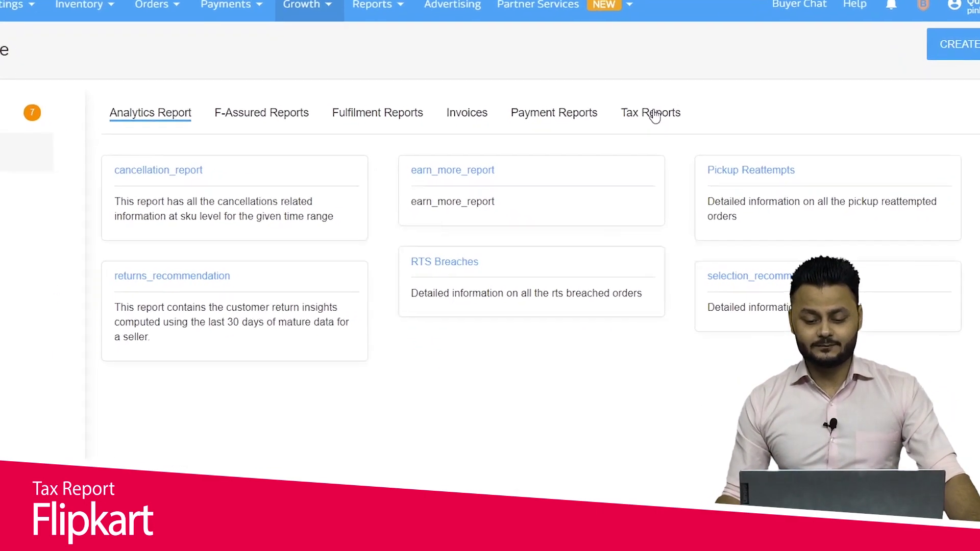
{"action": "left_click", "coordinate": [654, 117]}
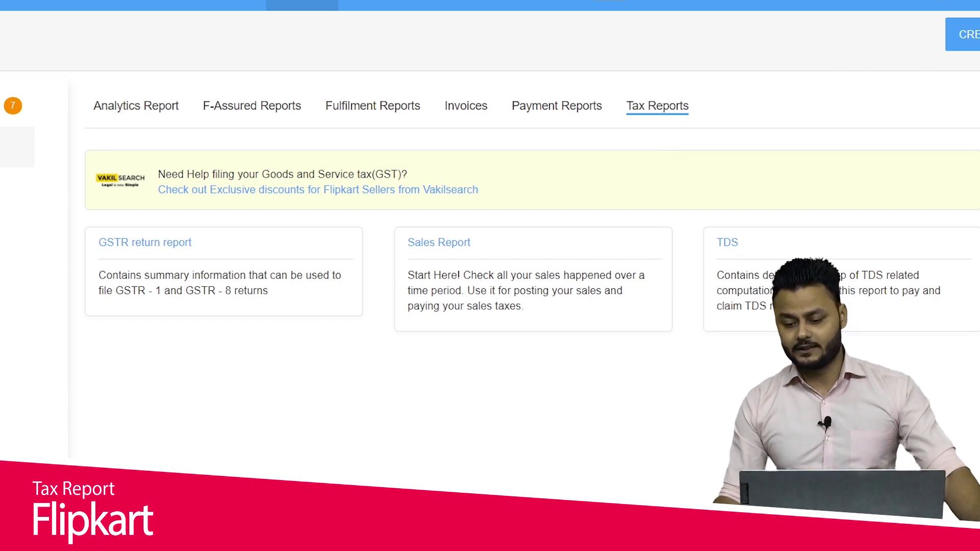
Step: Outline the Tax Reports category and the GSTR return and Sales Report cards, and mark the GSTR return report's title and GSTR-1
{"action": "mouse_move", "coordinate": [724, 77]}
{"action": "left_mouse_down"}
{"action": "mouse_move", "coordinate": [619, 79]}
{"action": "mouse_move", "coordinate": [699, 128]}
{"action": "mouse_move", "coordinate": [714, 67]}
{"action": "left_mouse_up"}
{"action": "mouse_move", "coordinate": [104, 230]}
{"action": "left_mouse_down"}
{"action": "mouse_move", "coordinate": [124, 231]}
{"action": "mouse_move", "coordinate": [187, 331]}
{"action": "mouse_move", "coordinate": [380, 211]}
{"action": "mouse_move", "coordinate": [72, 219]}
{"action": "left_mouse_up"}
{"action": "mouse_move", "coordinate": [493, 228]}
{"action": "left_mouse_down"}
{"action": "mouse_move", "coordinate": [421, 232]}
{"action": "mouse_move", "coordinate": [408, 347]}
{"action": "mouse_move", "coordinate": [671, 234]}
{"action": "mouse_move", "coordinate": [441, 221]}
{"action": "left_mouse_up"}
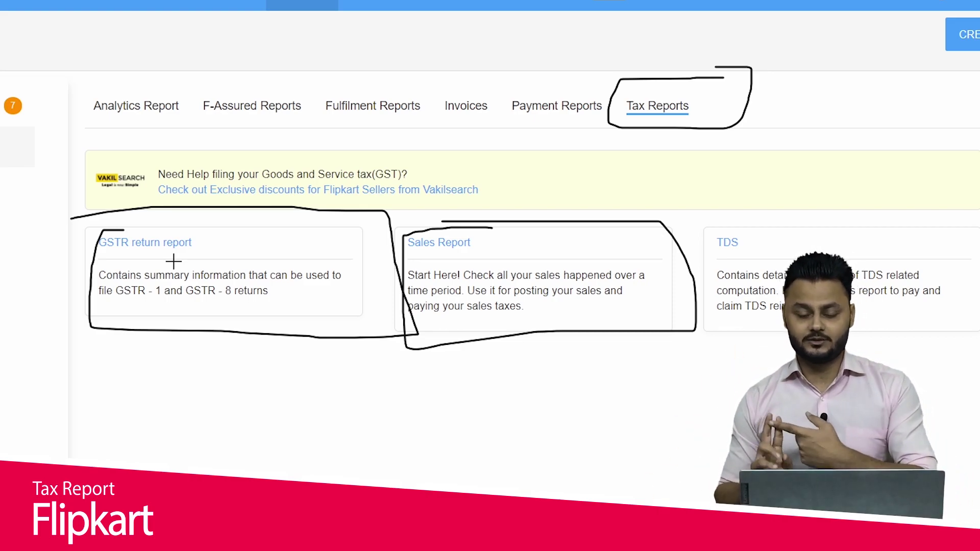
{"action": "mouse_move", "coordinate": [160, 230]}
{"action": "left_mouse_down"}
{"action": "mouse_move", "coordinate": [138, 229]}
{"action": "mouse_move", "coordinate": [189, 260]}
{"action": "mouse_move", "coordinate": [66, 228]}
{"action": "left_mouse_up"}
{"action": "left_click_drag", "start_coordinate": [156, 338], "coordinate": [156, 370]}
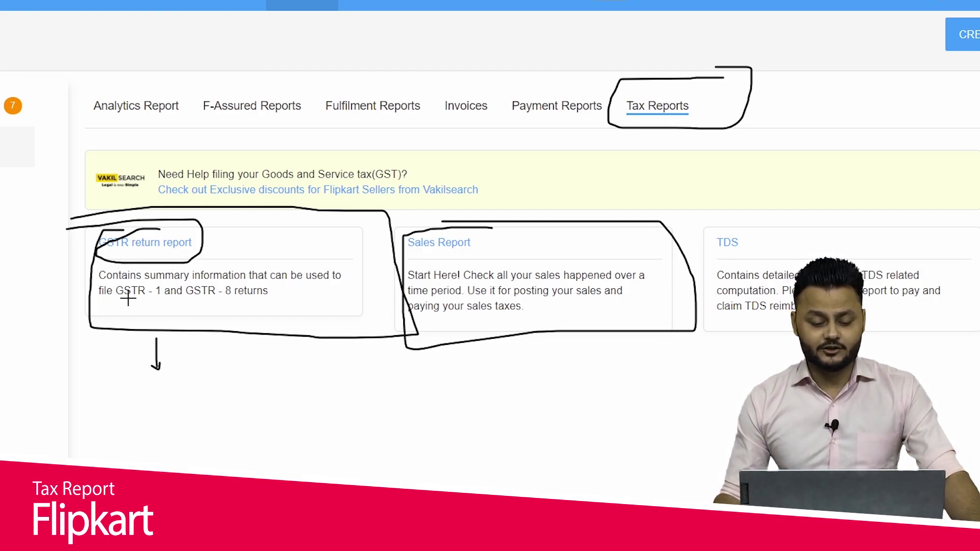
{"action": "mouse_move", "coordinate": [135, 284]}
{"action": "left_mouse_down"}
{"action": "mouse_move", "coordinate": [83, 285]}
{"action": "mouse_move", "coordinate": [140, 316]}
{"action": "mouse_move", "coordinate": [180, 276]}
{"action": "mouse_move", "coordinate": [121, 276]}
{"action": "left_mouse_up"}
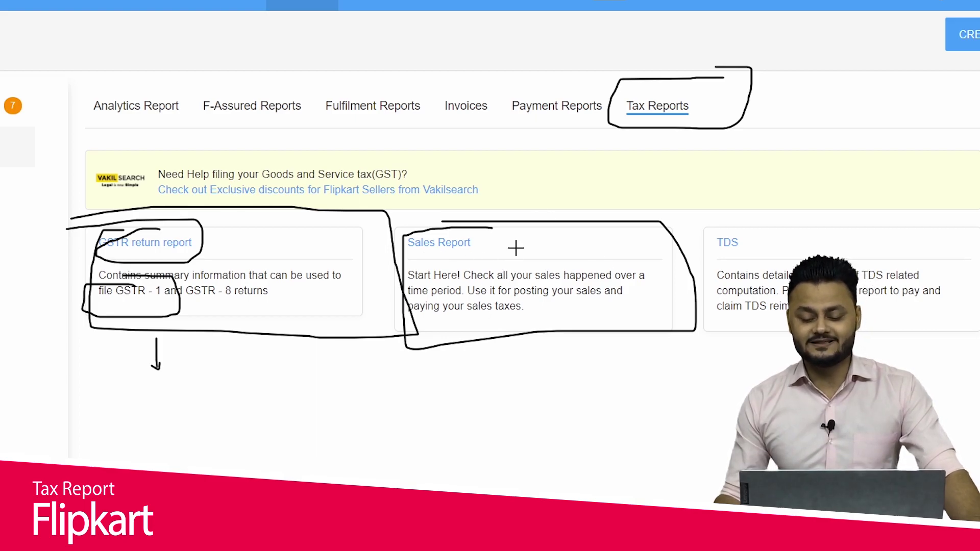
Step: Draw an arrow and a handwritten 3B below the Sales Report card, and erase all markings
{"action": "mouse_move", "coordinate": [542, 373]}
{"action": "left_mouse_down"}
{"action": "mouse_move", "coordinate": [536, 364]}
{"action": "mouse_move", "coordinate": [544, 389]}
{"action": "left_mouse_up"}
{"action": "left_click_drag", "start_coordinate": [512, 418], "coordinate": [521, 469]}
{"action": "mouse_move", "coordinate": [557, 412]}
{"action": "left_mouse_down"}
{"action": "mouse_move", "coordinate": [557, 437]}
{"action": "mouse_move", "coordinate": [572, 423]}
{"action": "mouse_move", "coordinate": [560, 467]}
{"action": "left_mouse_up"}
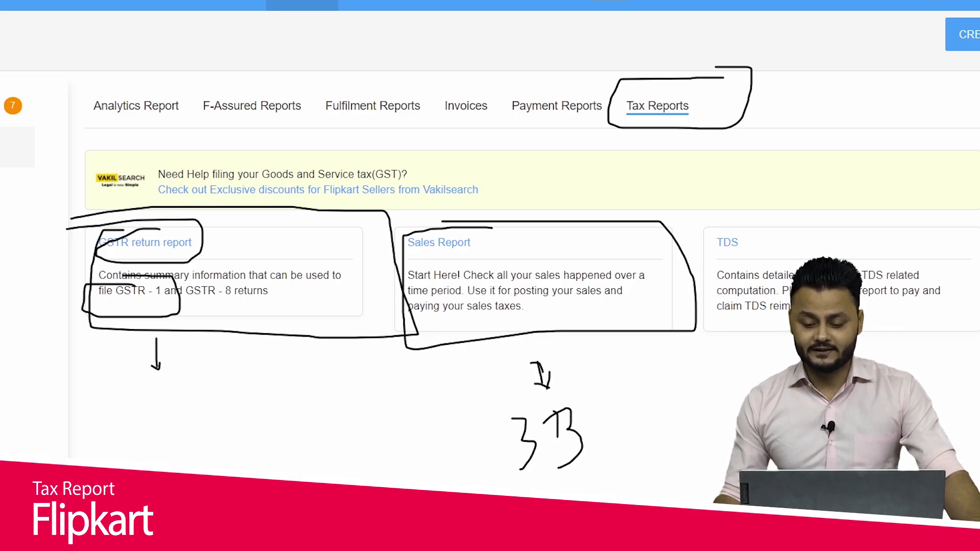
{"action": "mouse_move", "coordinate": [275, 194]}
{"action": "left_mouse_down"}
{"action": "mouse_move", "coordinate": [259, 313]}
{"action": "mouse_move", "coordinate": [221, 365]}
{"action": "mouse_move", "coordinate": [415, 448]}
{"action": "mouse_move", "coordinate": [917, 295]}
{"action": "mouse_move", "coordinate": [641, 251]}
{"action": "mouse_move", "coordinate": [553, 92]}
{"action": "left_mouse_up"}
{"action": "key", "text": "Escape"}
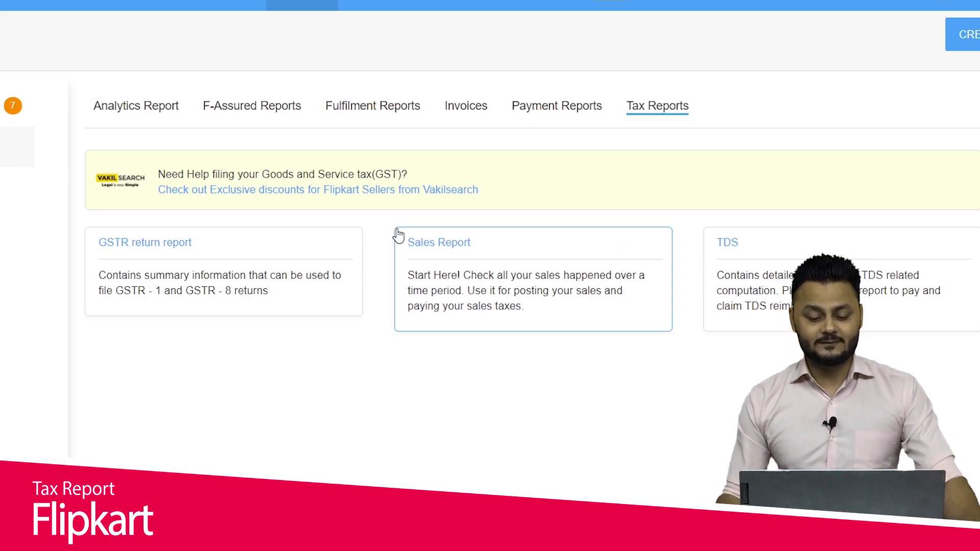
Step: Generate the .xlsx Sales Report for Oct 01, 2020 to Oct 31, 2020, and return to the Tax Reports category
{"action": "left_click", "coordinate": [424, 243]}
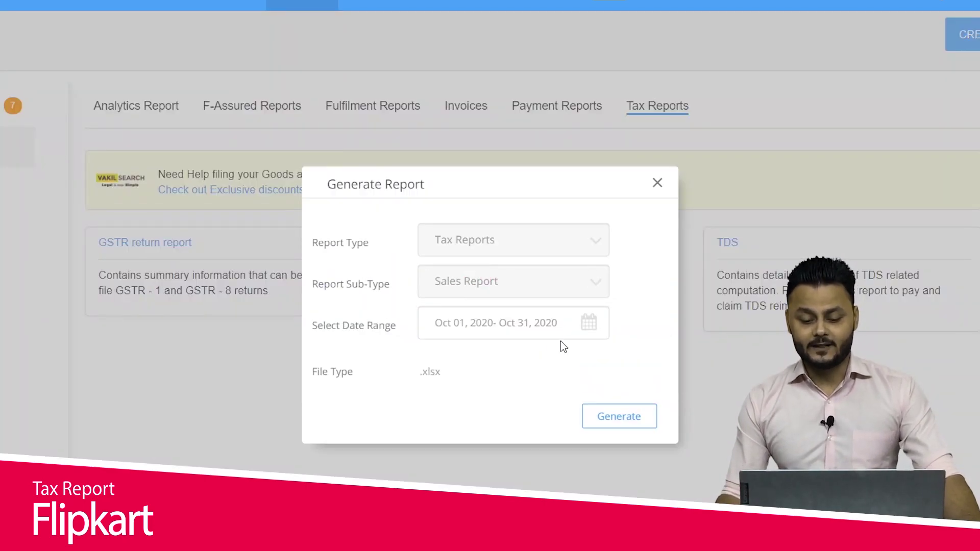
{"action": "left_click", "coordinate": [620, 417]}
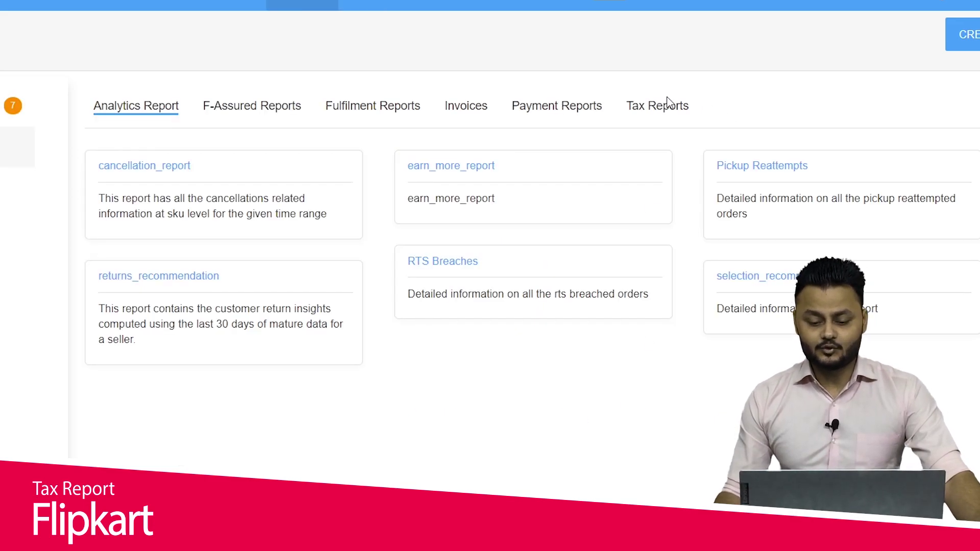
{"action": "left_click", "coordinate": [659, 110]}
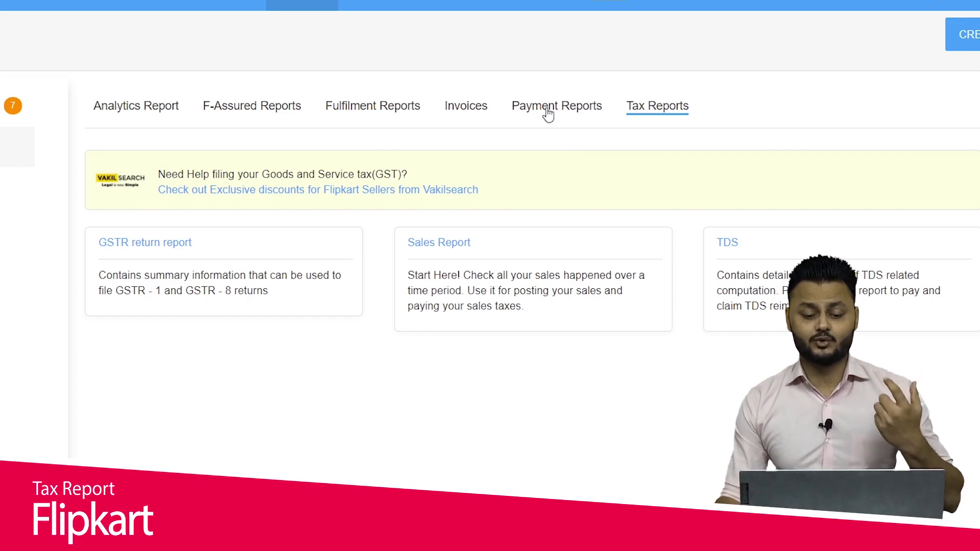
Step: Open the Invoices report category and outline its name and the Commission Invoice card
{"action": "left_click", "coordinate": [464, 111]}
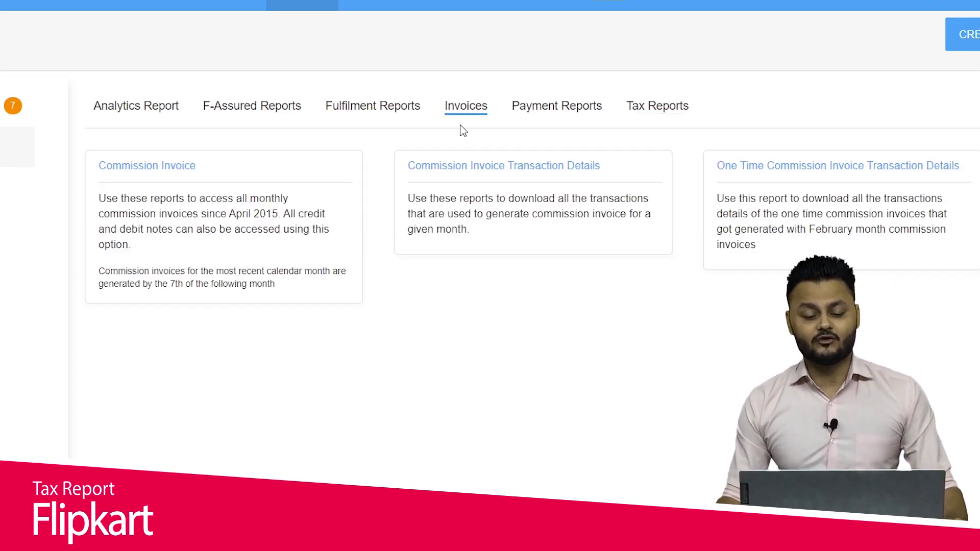
{"action": "mouse_move", "coordinate": [444, 121]}
{"action": "left_mouse_down"}
{"action": "mouse_move", "coordinate": [497, 113]}
{"action": "mouse_move", "coordinate": [460, 89]}
{"action": "mouse_move", "coordinate": [441, 127]}
{"action": "left_mouse_up"}
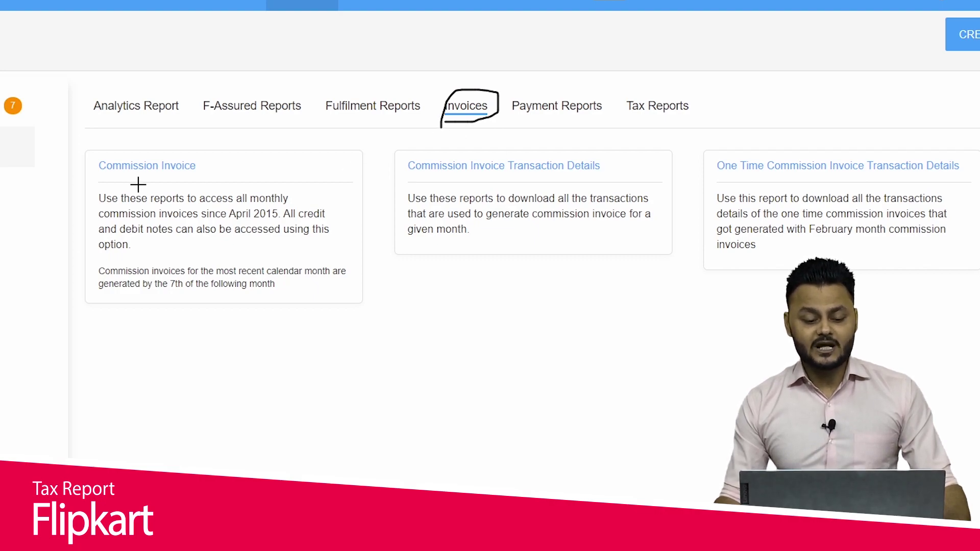
{"action": "mouse_move", "coordinate": [143, 156]}
{"action": "left_mouse_down"}
{"action": "mouse_move", "coordinate": [59, 284]}
{"action": "mouse_move", "coordinate": [434, 319]}
{"action": "mouse_move", "coordinate": [90, 171]}
{"action": "mouse_move", "coordinate": [55, 171]}
{"action": "left_mouse_up"}
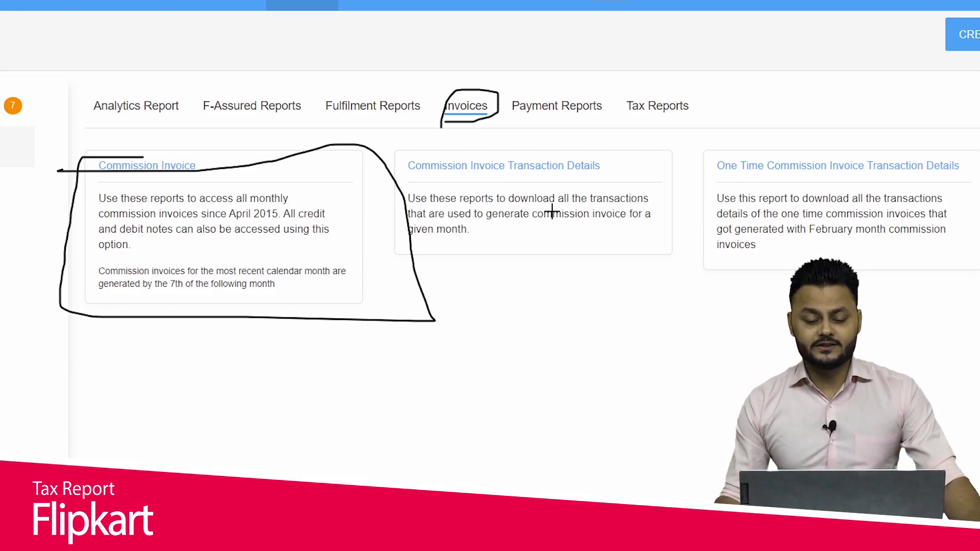
Step: Outline the Commission Invoice Transaction Details title and its whole card, with a downward arrow beneath the description
{"action": "mouse_move", "coordinate": [406, 183]}
{"action": "left_mouse_down"}
{"action": "mouse_move", "coordinate": [658, 168]}
{"action": "mouse_move", "coordinate": [415, 144]}
{"action": "mouse_move", "coordinate": [400, 176]}
{"action": "left_mouse_up"}
{"action": "mouse_move", "coordinate": [569, 251]}
{"action": "left_mouse_down"}
{"action": "mouse_move", "coordinate": [570, 287]}
{"action": "mouse_move", "coordinate": [579, 274]}
{"action": "left_mouse_up"}
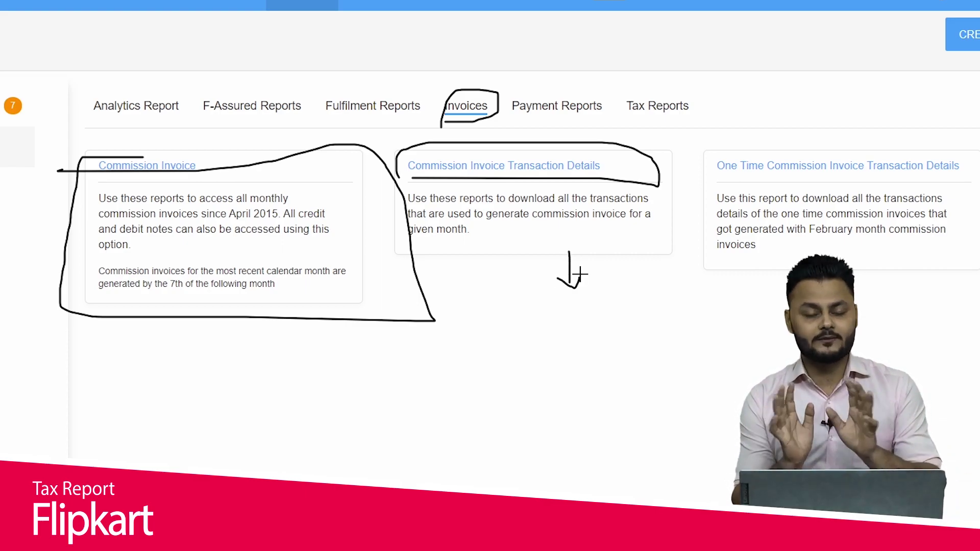
{"action": "mouse_move", "coordinate": [541, 153]}
{"action": "left_mouse_down"}
{"action": "mouse_move", "coordinate": [371, 251]}
{"action": "mouse_move", "coordinate": [622, 136]}
{"action": "mouse_move", "coordinate": [428, 123]}
{"action": "left_mouse_up"}
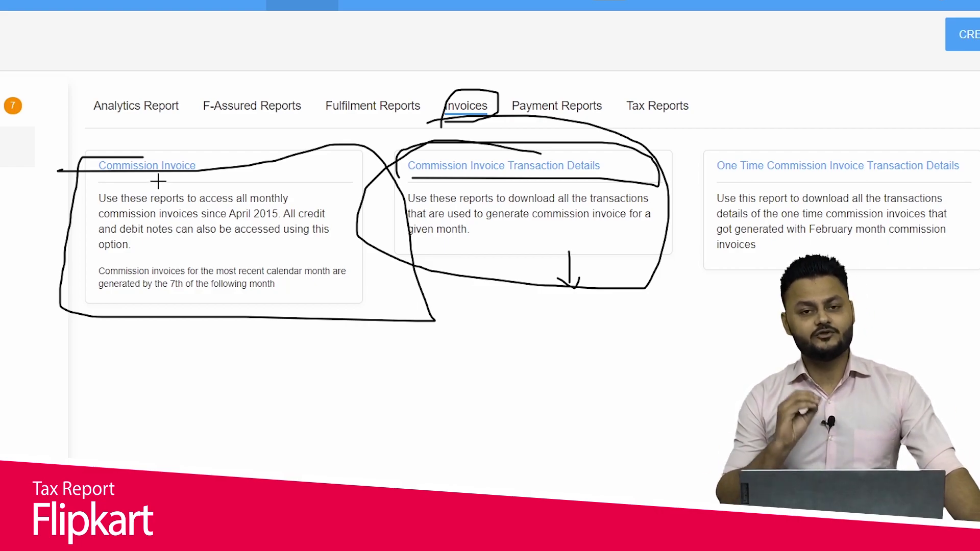
Step: Circle the Commission Invoice title, draw a curved arrow to its card from the transaction details side, and underline its note on monthly invoice generation
{"action": "mouse_move", "coordinate": [166, 142]}
{"action": "left_mouse_down"}
{"action": "mouse_move", "coordinate": [107, 145]}
{"action": "mouse_move", "coordinate": [203, 182]}
{"action": "mouse_move", "coordinate": [138, 128]}
{"action": "left_mouse_up"}
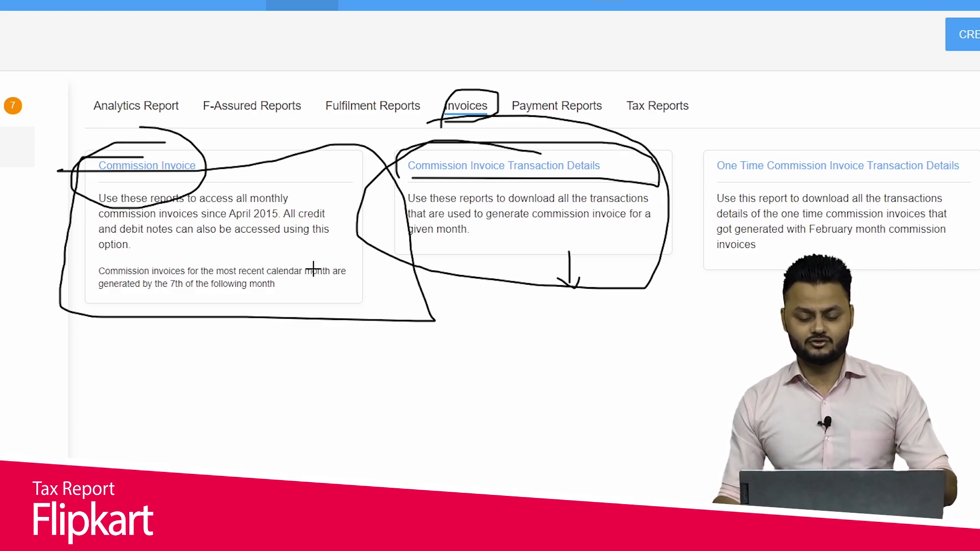
{"action": "mouse_move", "coordinate": [534, 330]}
{"action": "left_mouse_down"}
{"action": "mouse_move", "coordinate": [452, 418]}
{"action": "mouse_move", "coordinate": [228, 333]}
{"action": "mouse_move", "coordinate": [214, 343]}
{"action": "mouse_move", "coordinate": [252, 343]}
{"action": "left_mouse_up"}
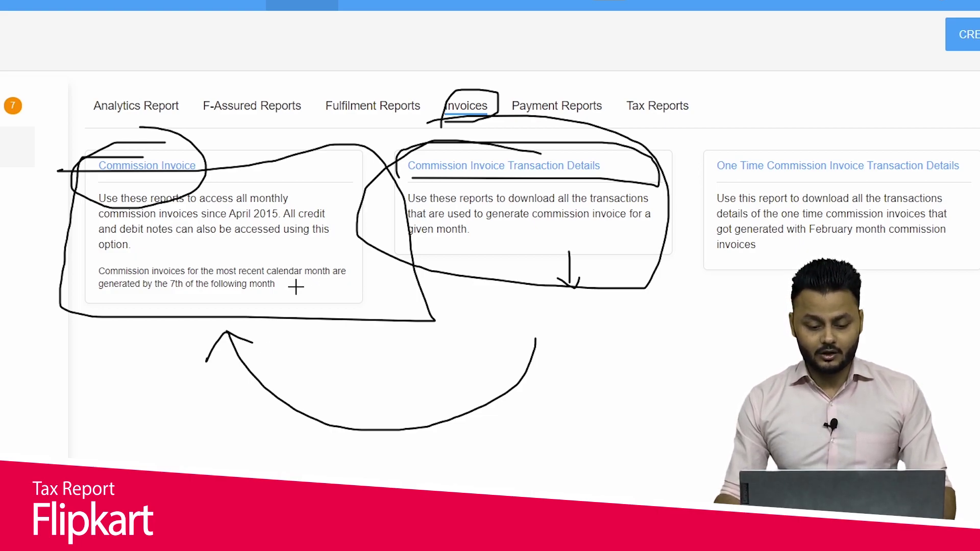
{"action": "left_click_drag", "start_coordinate": [305, 279], "coordinate": [335, 278]}
{"action": "left_click_drag", "start_coordinate": [161, 298], "coordinate": [312, 299]}
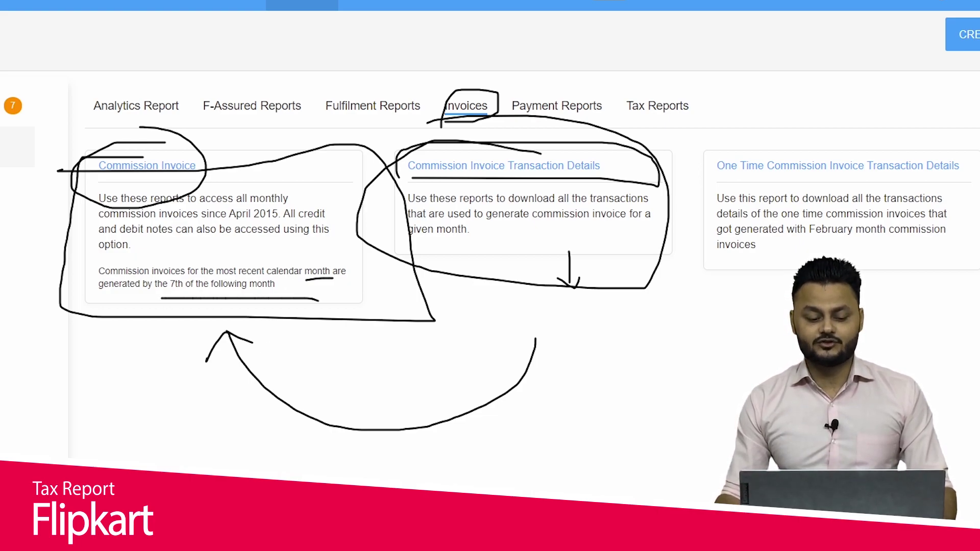